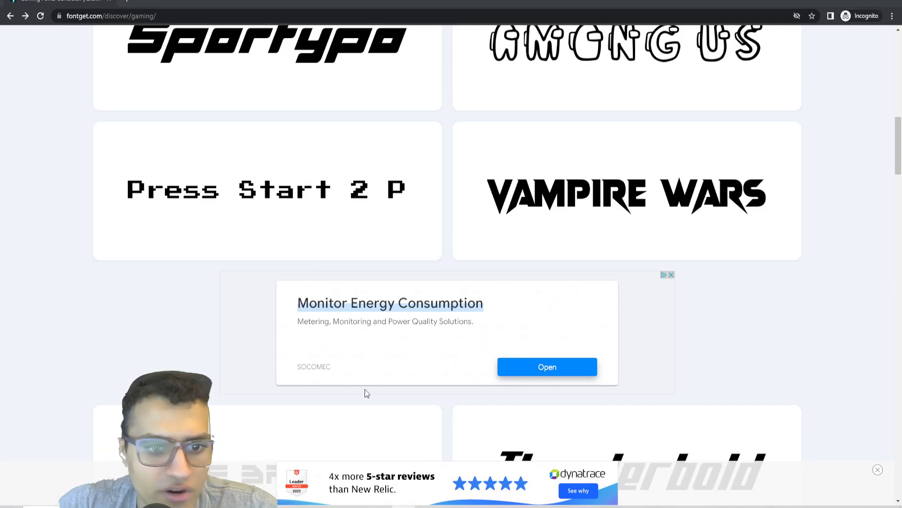
# Find the Press Start 2P font among FontGet's gaming fonts and open its page.
pyautogui.scroll(1, 89, 328)
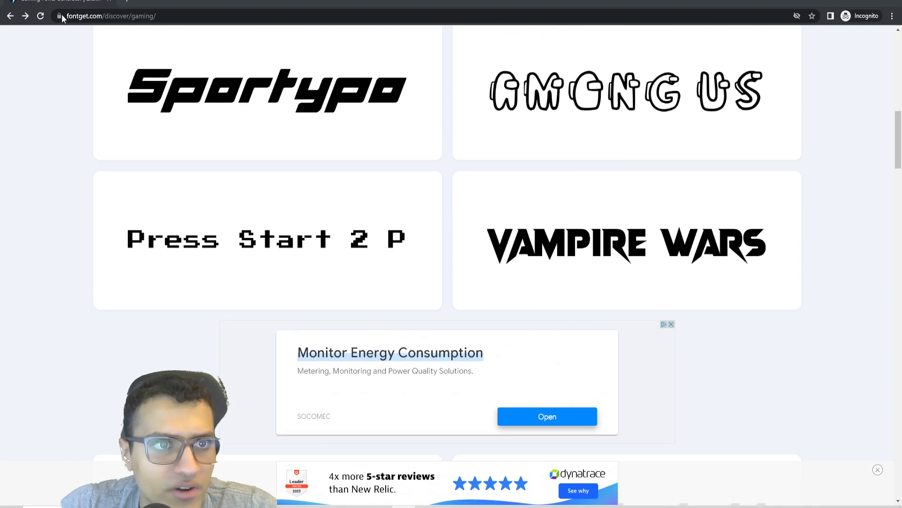
pyautogui.scroll(6, 334, 153)
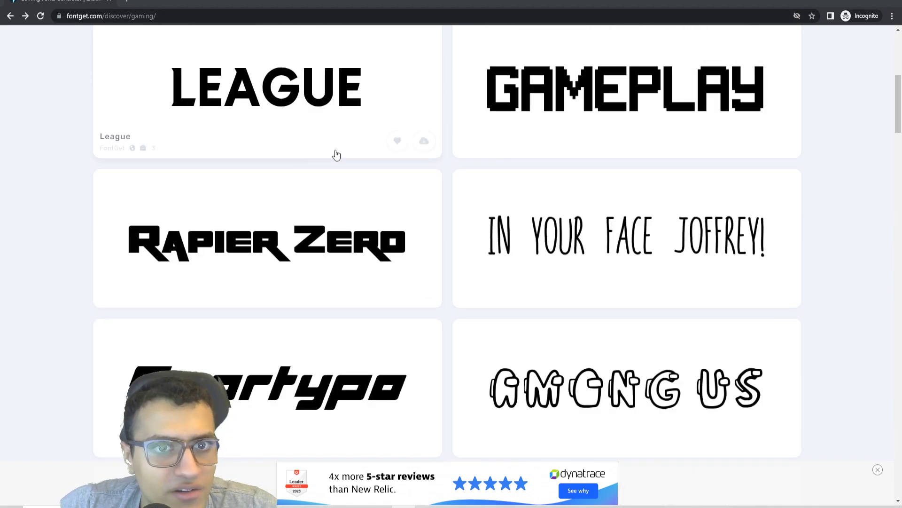
pyautogui.scroll(-3, 341, 322)
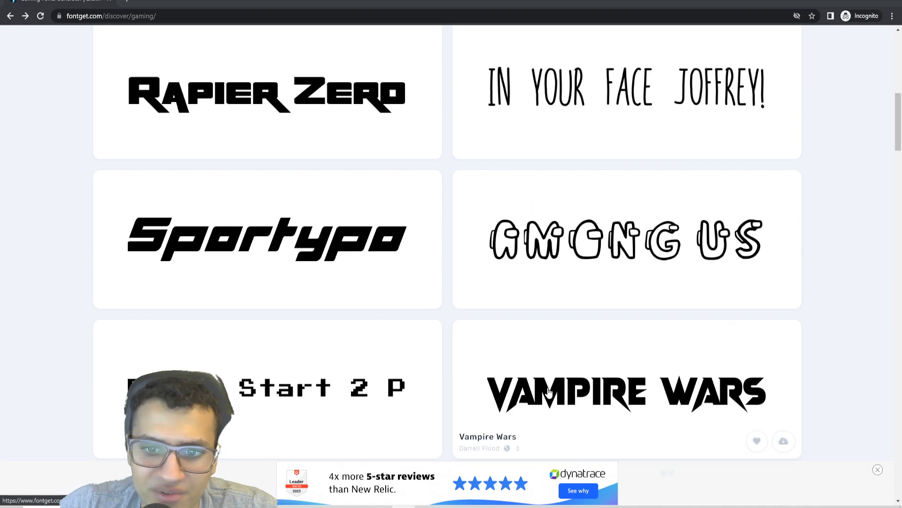
pyautogui.scroll(-1, 708, 399)
pyautogui.scroll(9, 289, 215)
pyautogui.scroll(-12, 217, 171)
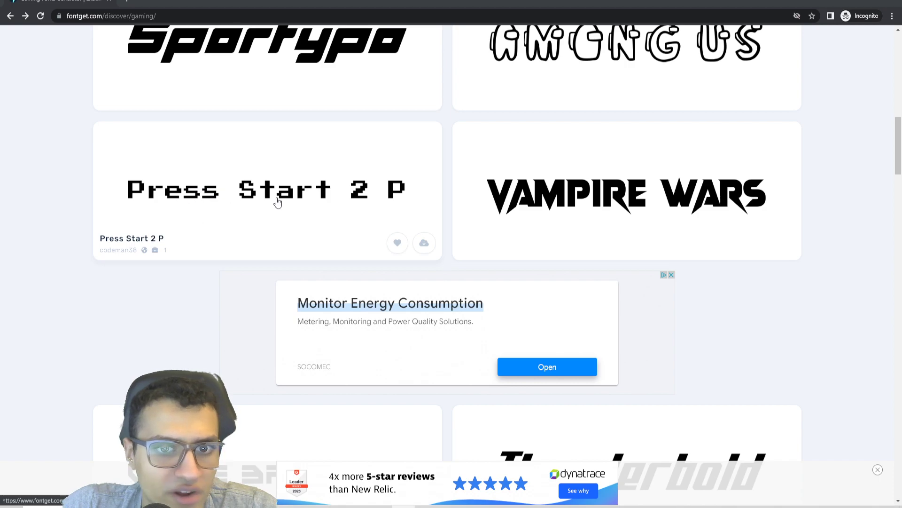
pyautogui.click(422, 181)
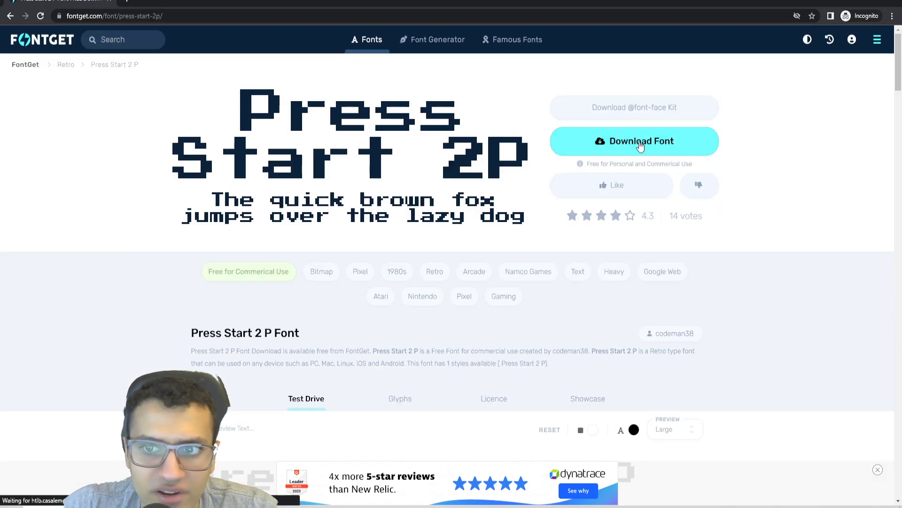
# Download the font as press-start-2p.zip and open the archive.
pyautogui.click(656, 142)
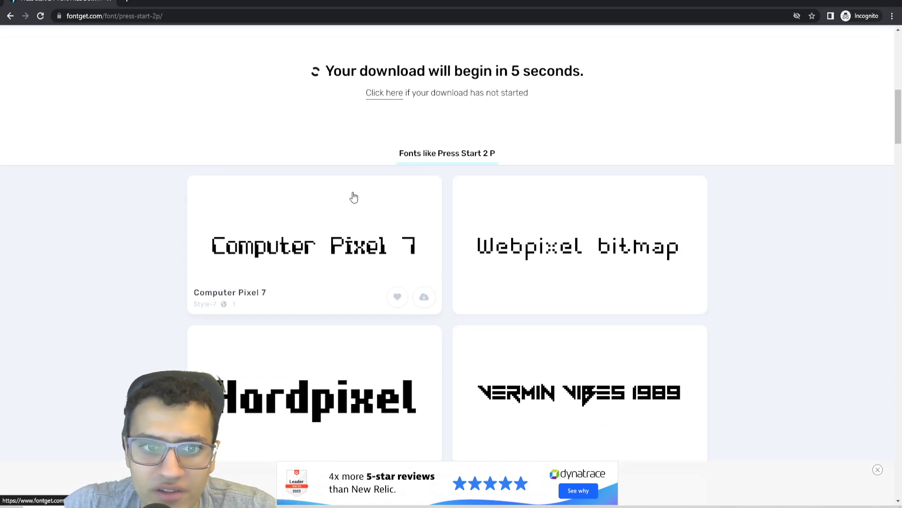
pyautogui.click(381, 93)
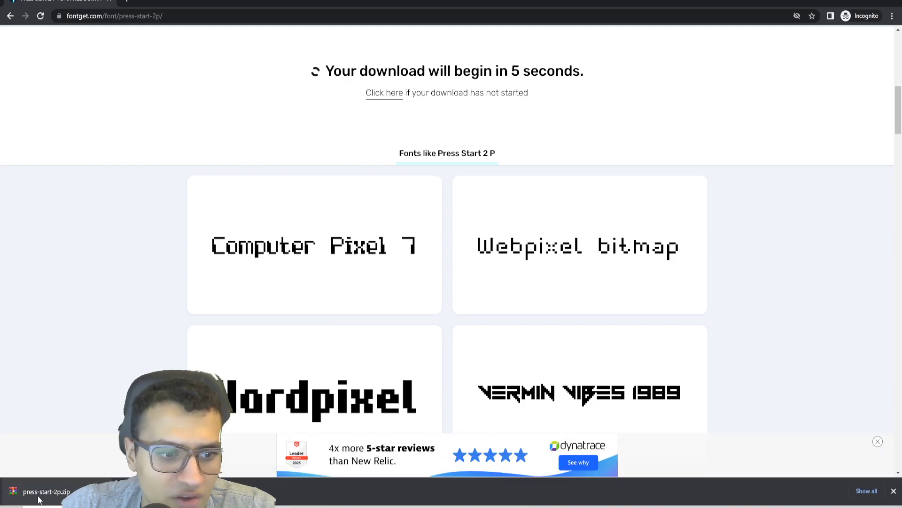
pyautogui.click(27, 492)
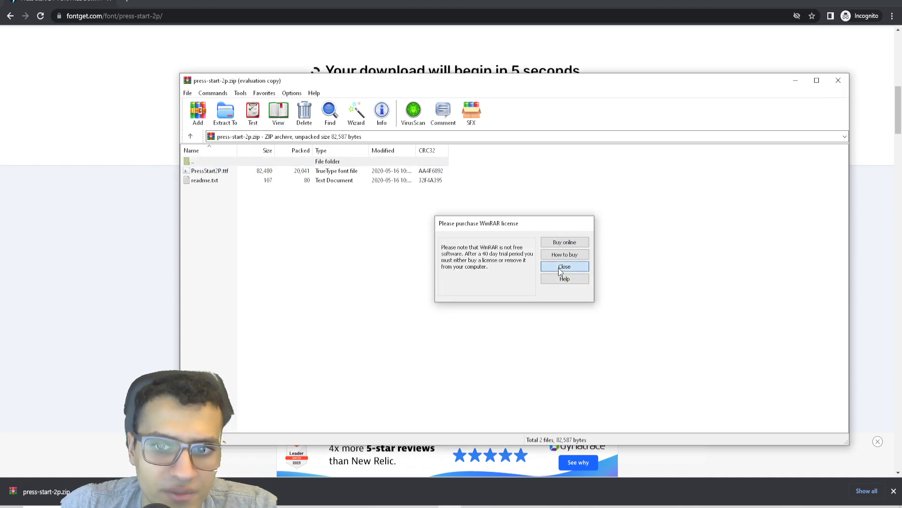
# Dismiss the WinRAR licence reminder, preview PressStart2P.ttf, then return to the Godot editor.
pyautogui.click(564, 266)
pyautogui.doubleClick(213, 172)
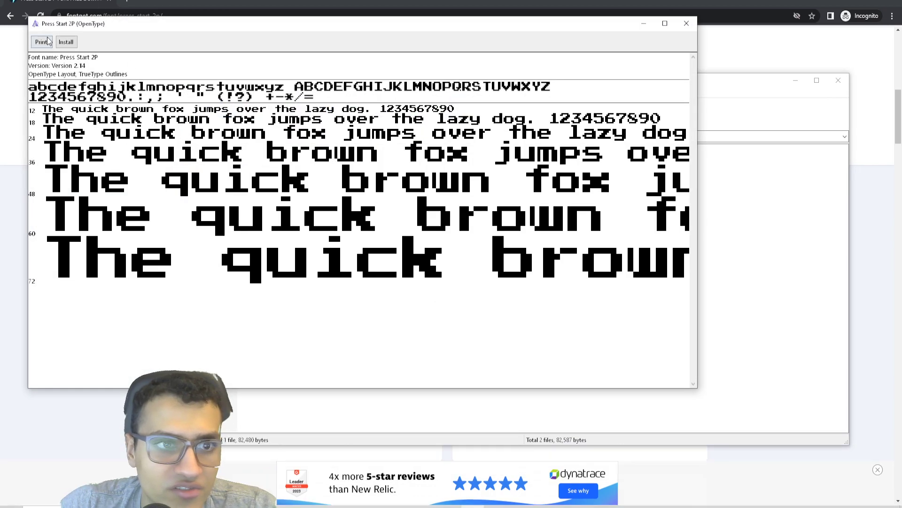
pyautogui.click(686, 24)
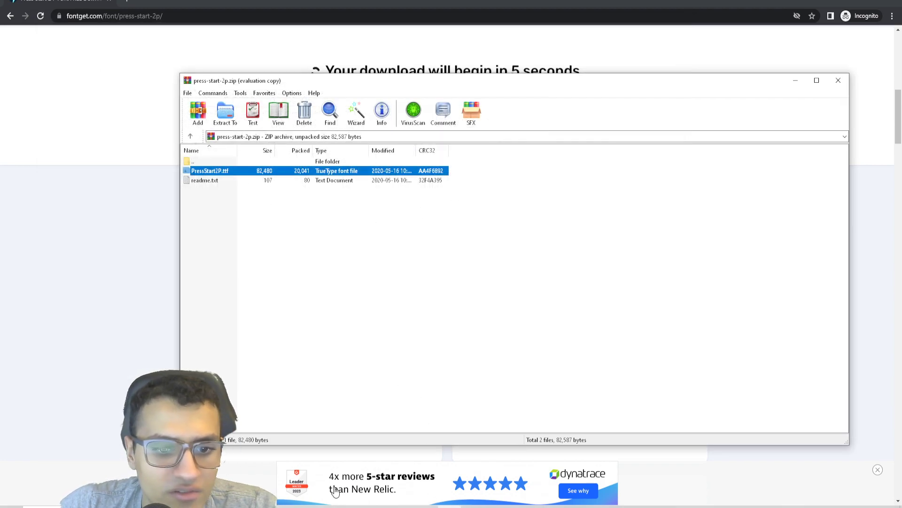
pyautogui.click(357, 498)
# Copy PressStart2P.ttf from the archive into res:// and select the imported file.
pyautogui.hotkey('alt', 'Tab')
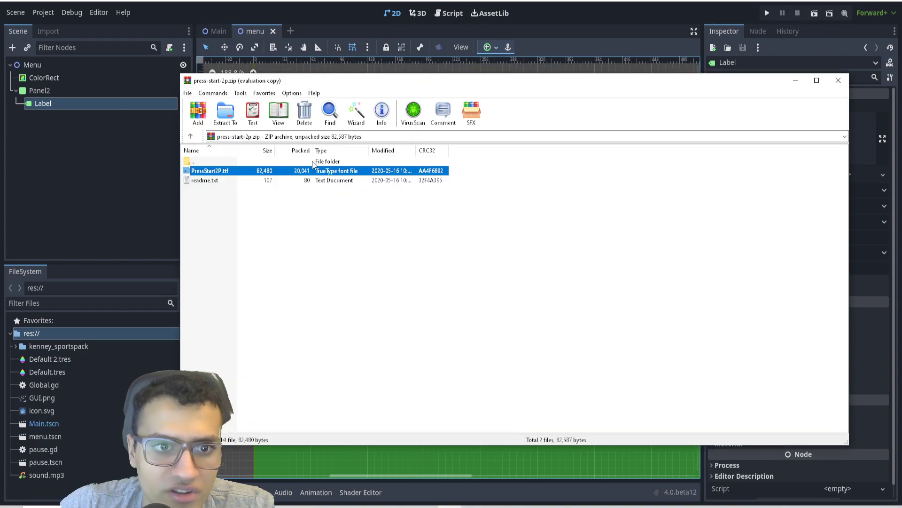
pyautogui.moveTo(209, 171); pyautogui.dragTo(38, 333)
pyautogui.click(57, 473)
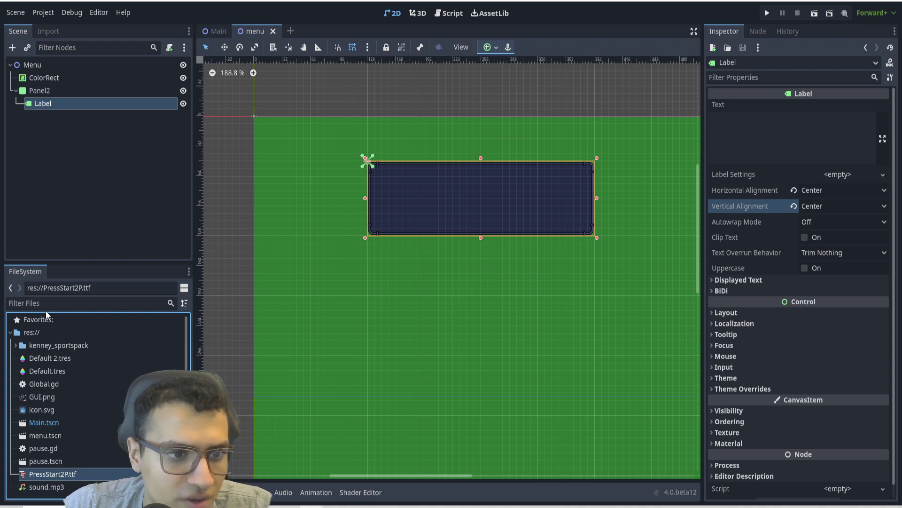
pyautogui.rightClick(39, 331)
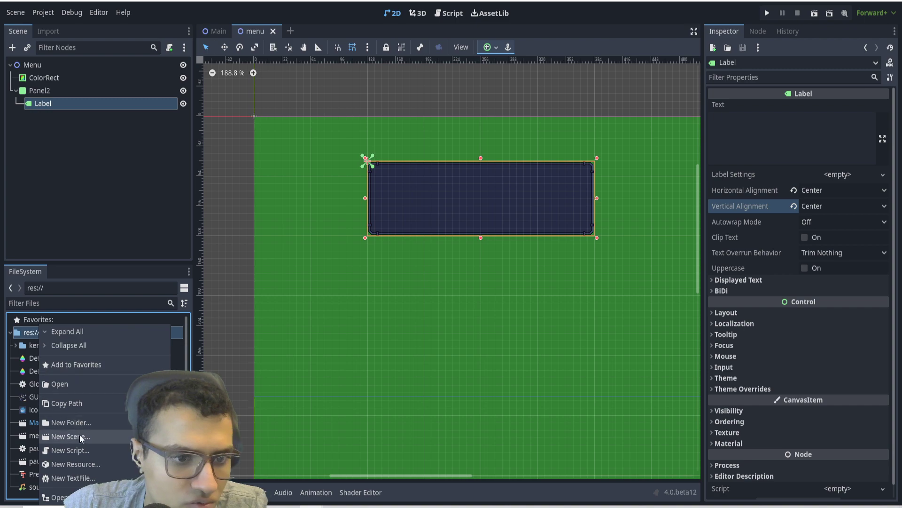
# Create a FontVariation resource in res:// and save it as PressStart.tres.
pyautogui.click(75, 464)
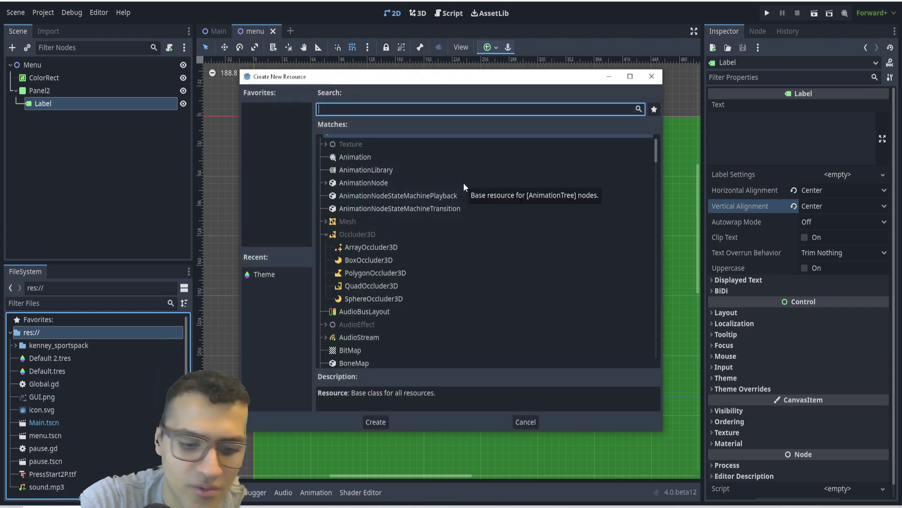
pyautogui.write('font')
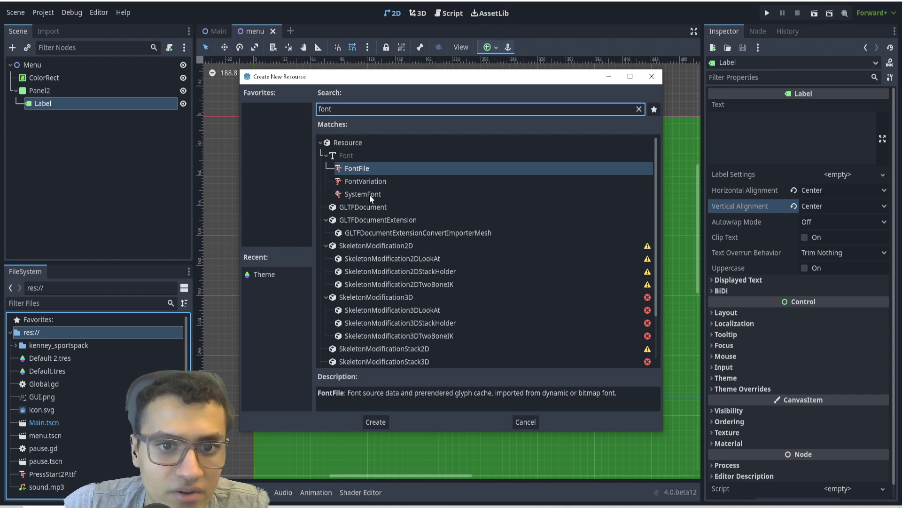
pyautogui.click(375, 182)
pyautogui.scroll(-2, 368, 197)
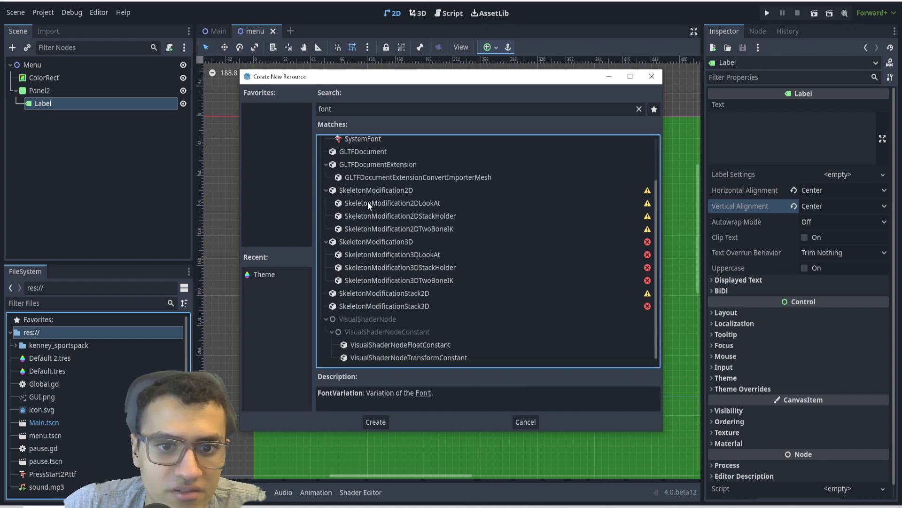
pyautogui.scroll(2, 368, 184)
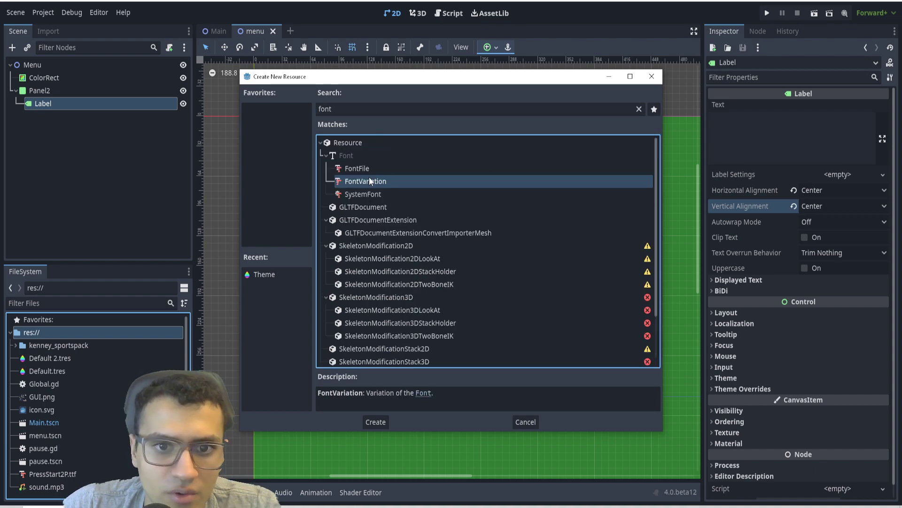
pyautogui.click(377, 422)
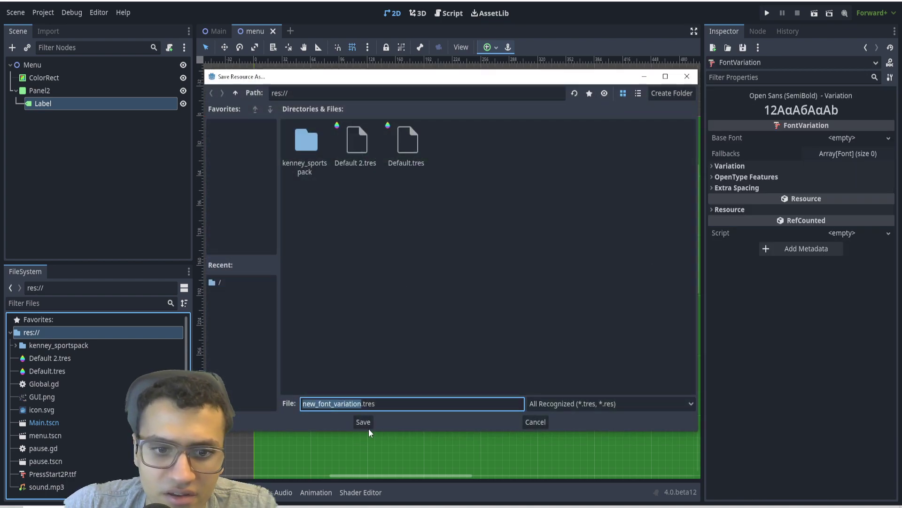
pyautogui.write('Press')
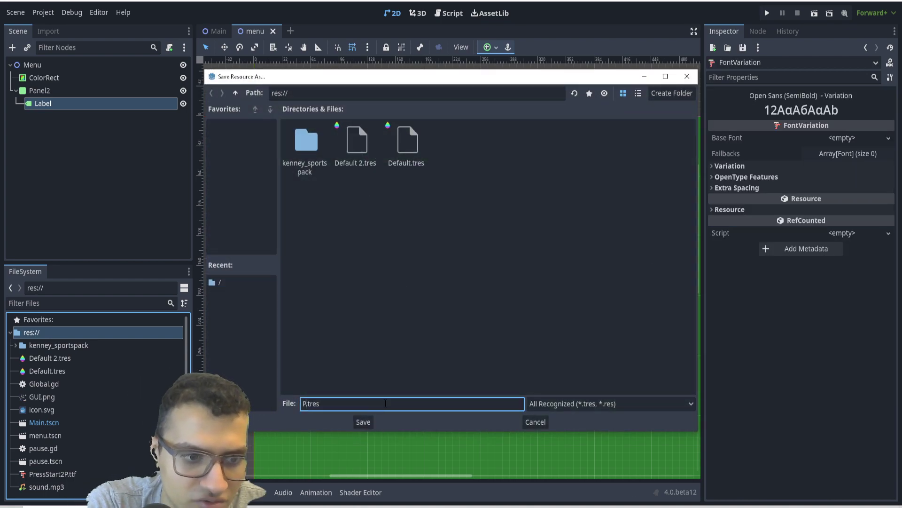
pyautogui.write('Start')
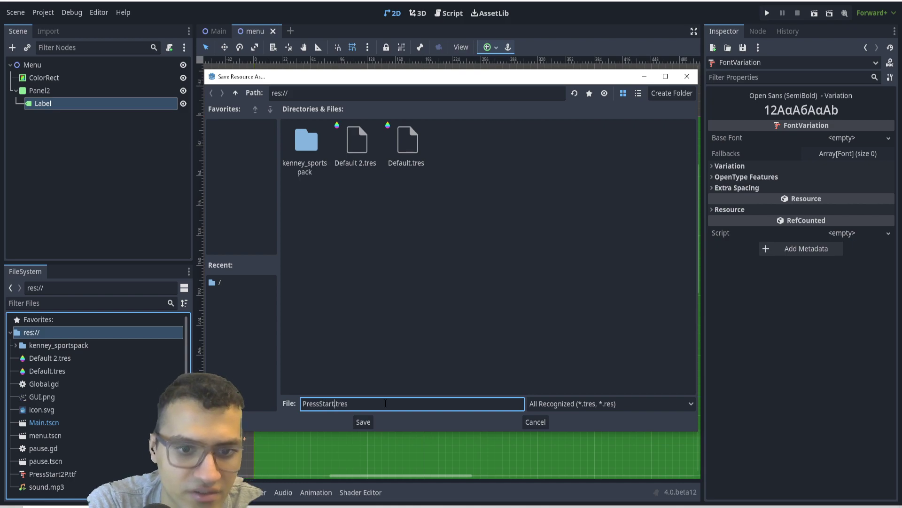
pyautogui.press('Return')
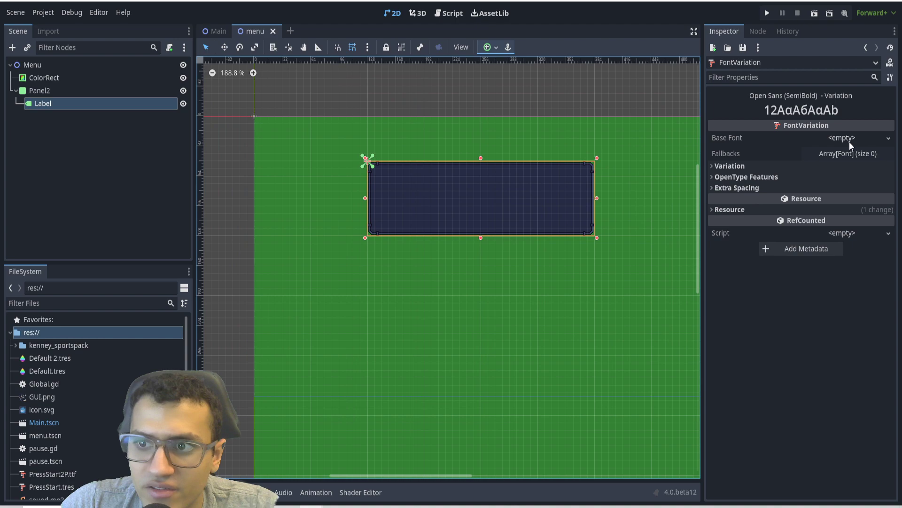
# Assign PressStart2P.ttf as the Base Font of PressStart.tres.
pyautogui.scroll(-1, 89, 462)
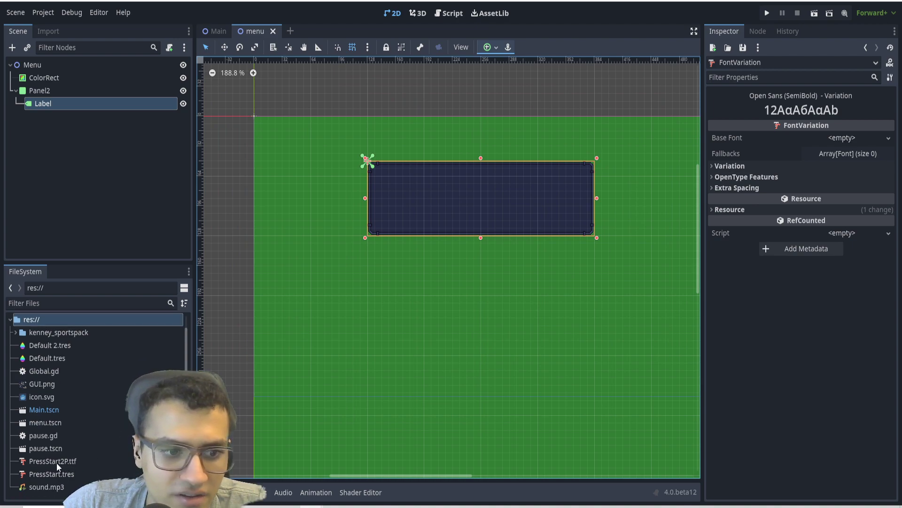
pyautogui.moveTo(57, 465); pyautogui.dragTo(846, 140)
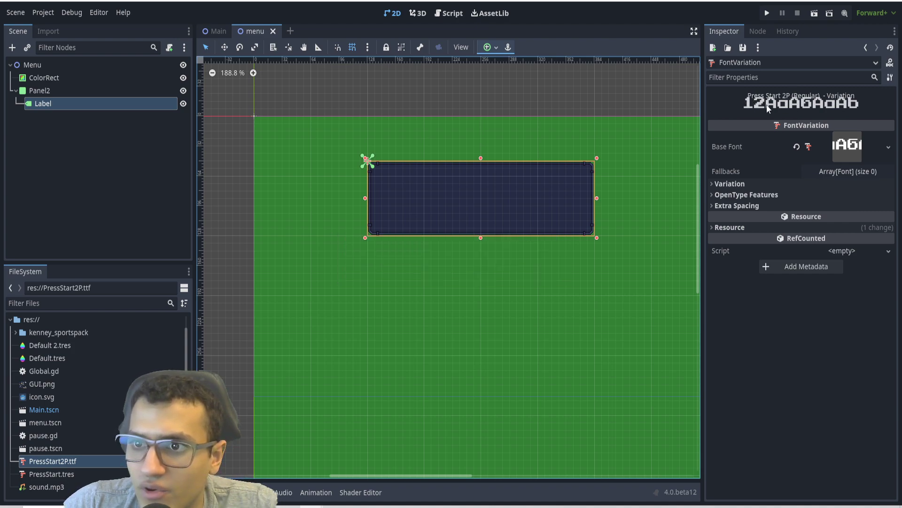
pyautogui.click(54, 103)
# Change the Label's text to 'asdasd'.
pyautogui.click(748, 389)
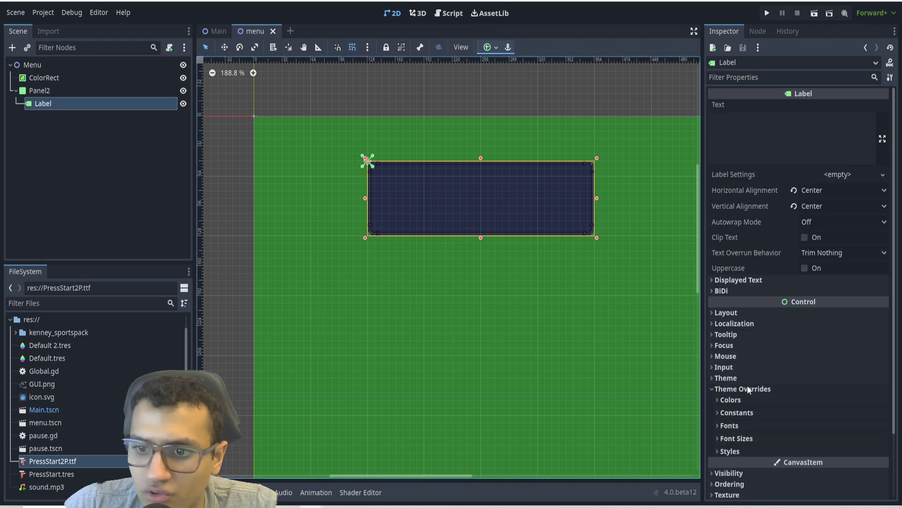
pyautogui.hscroll(2, 548, 185)
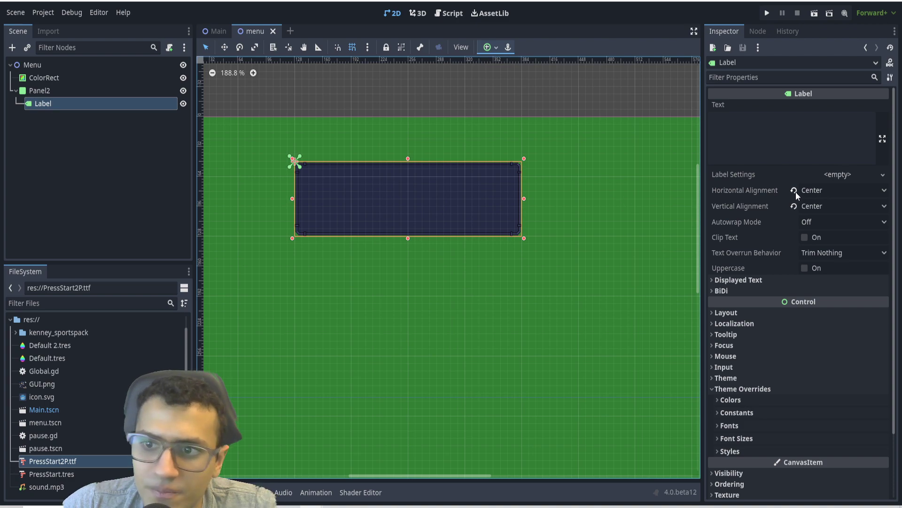
pyautogui.click(792, 136)
pyautogui.write('asdasd')
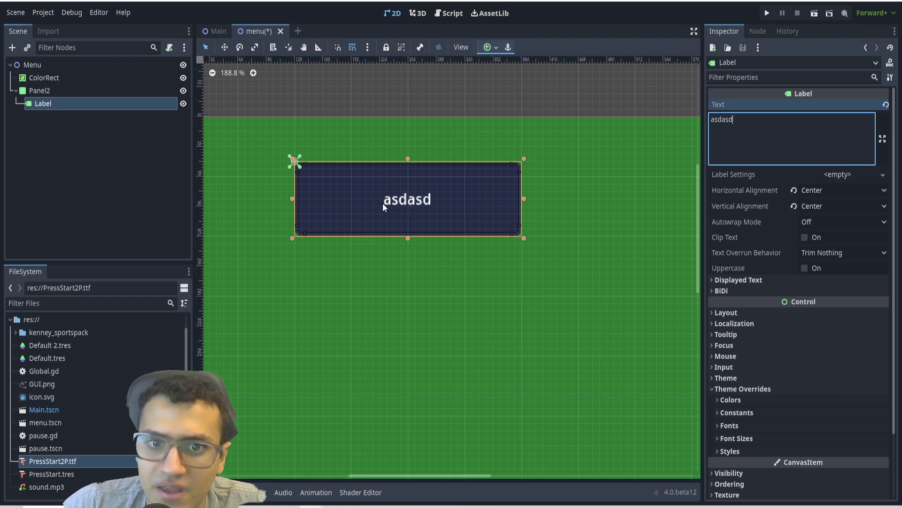
# Try PressStart.tres as the Label's font override, then clear it and save the scene.
pyautogui.scroll(-3, 803, 408)
pyautogui.click(756, 362)
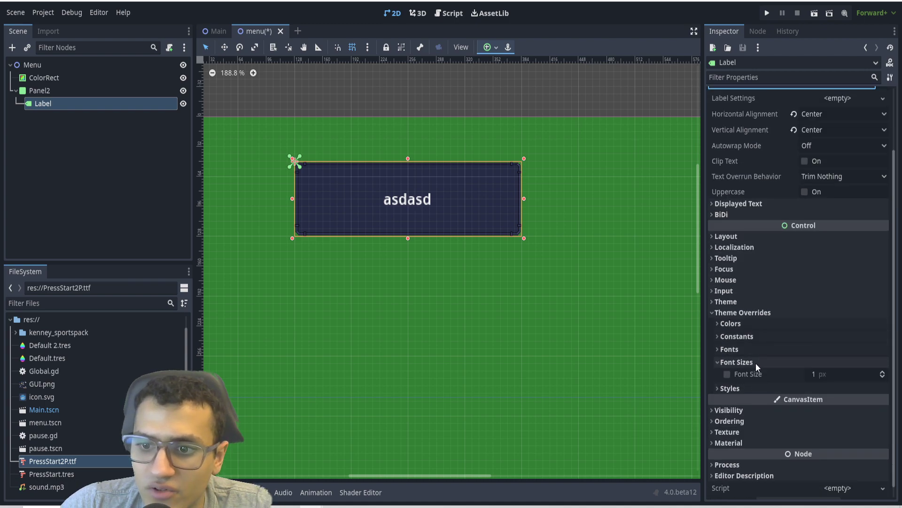
pyautogui.click(757, 363)
pyautogui.click(734, 348)
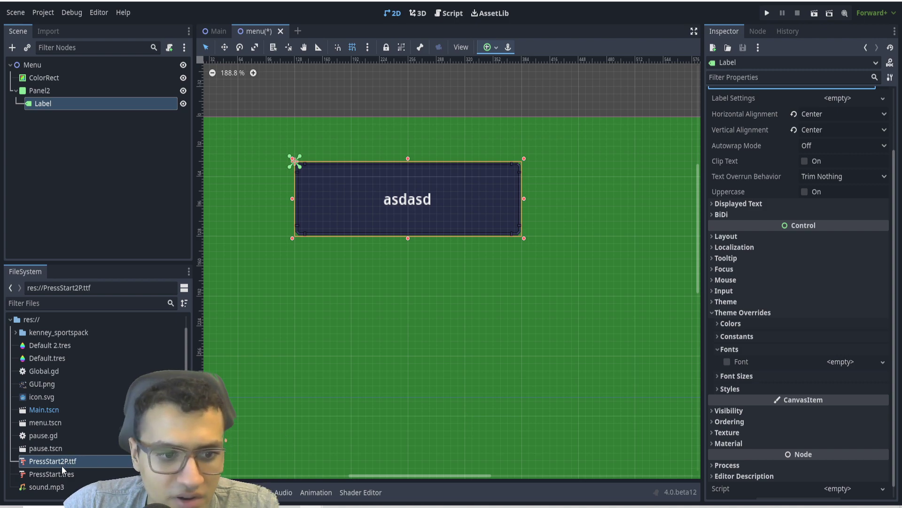
pyautogui.moveTo(63, 472); pyautogui.dragTo(843, 364)
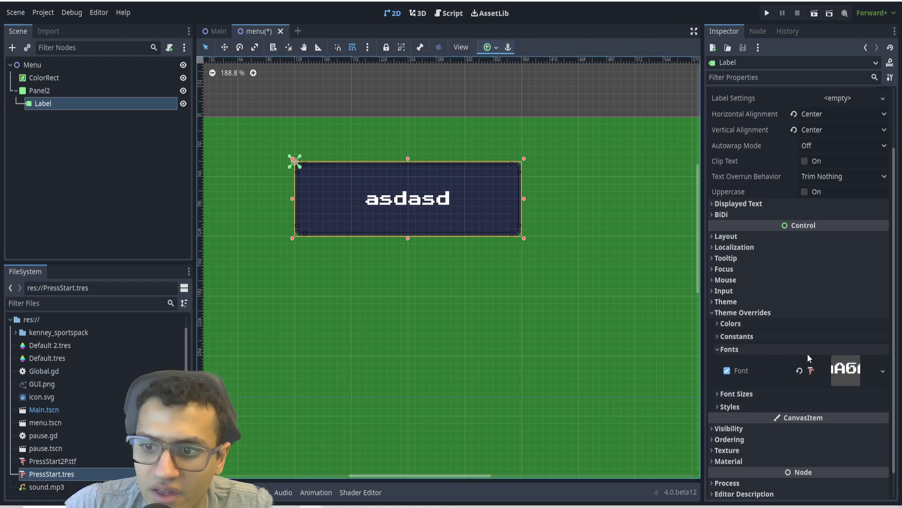
pyautogui.click(799, 371)
pyautogui.hotkey('ctrl', 's')
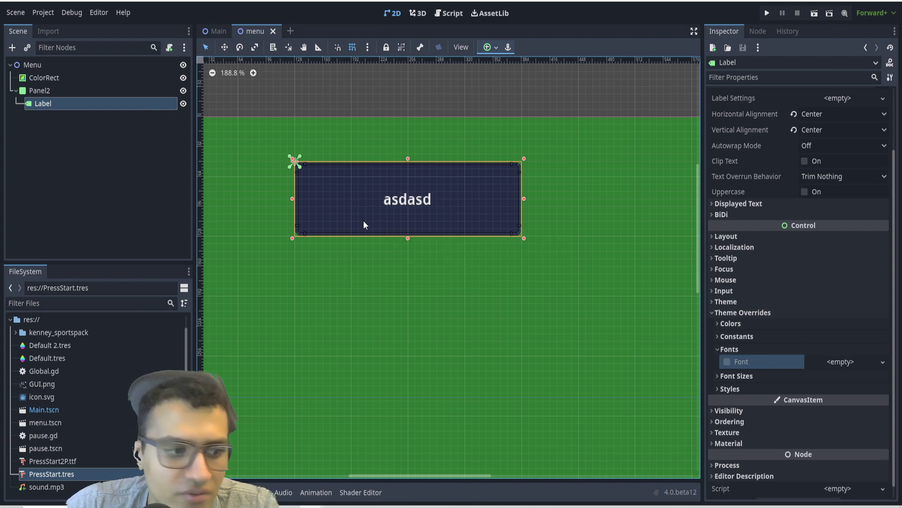
pyautogui.click(42, 12)
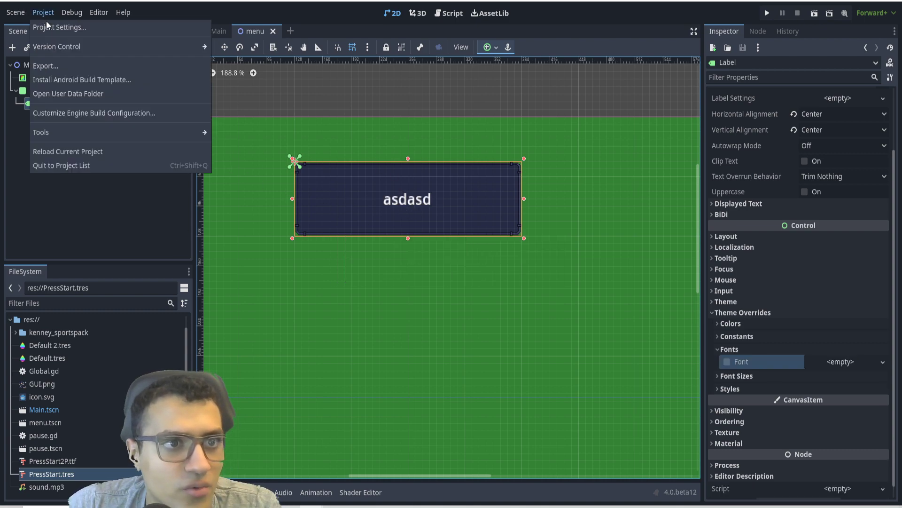
# Open Project Settings and filter the settings for 'font'.
pyautogui.click(258, 114)
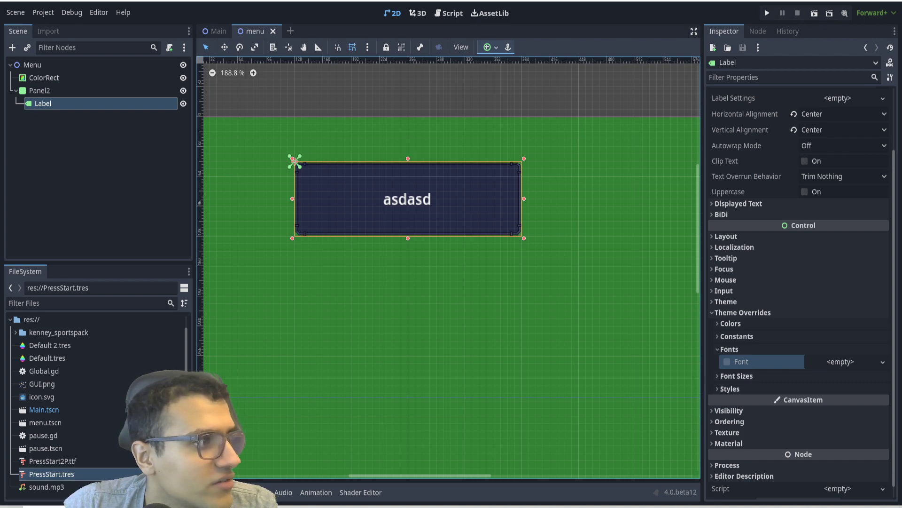
pyautogui.click(48, 8)
pyautogui.click(67, 28)
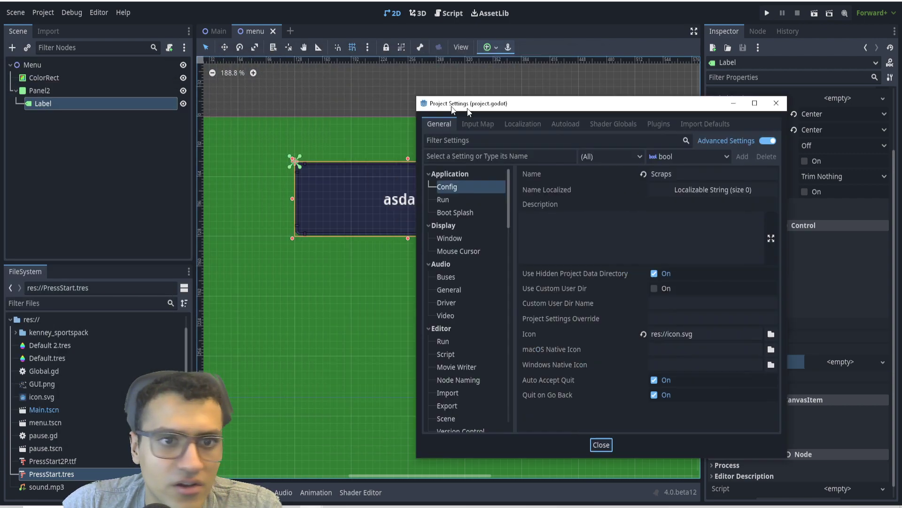
pyautogui.moveTo(441, 99); pyautogui.dragTo(352, 83)
pyautogui.click(364, 117)
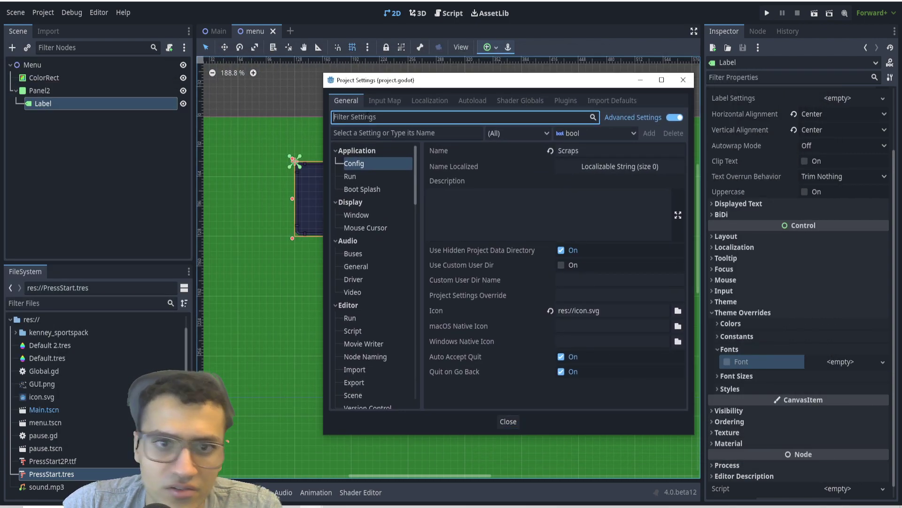
pyautogui.write('font')
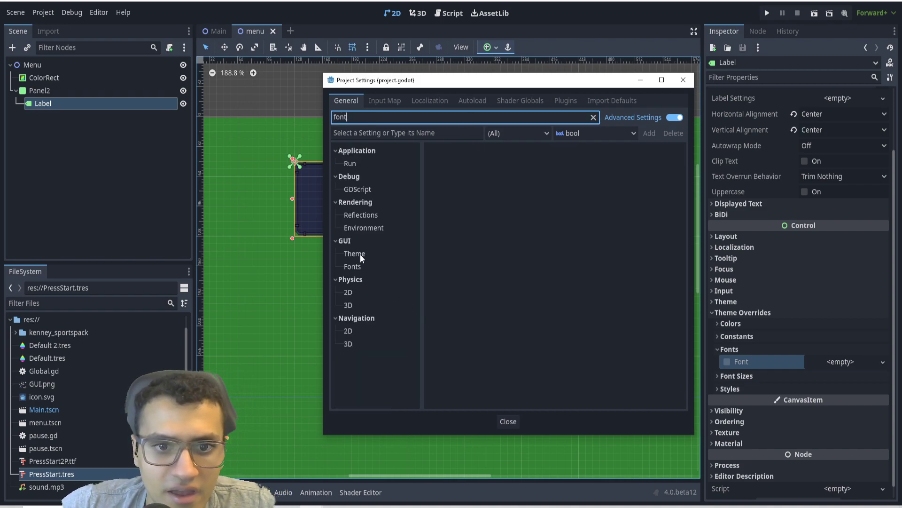
# Clear the filter and settle on the GUI > Theme section with its Custom Font option.
pyautogui.click(352, 264)
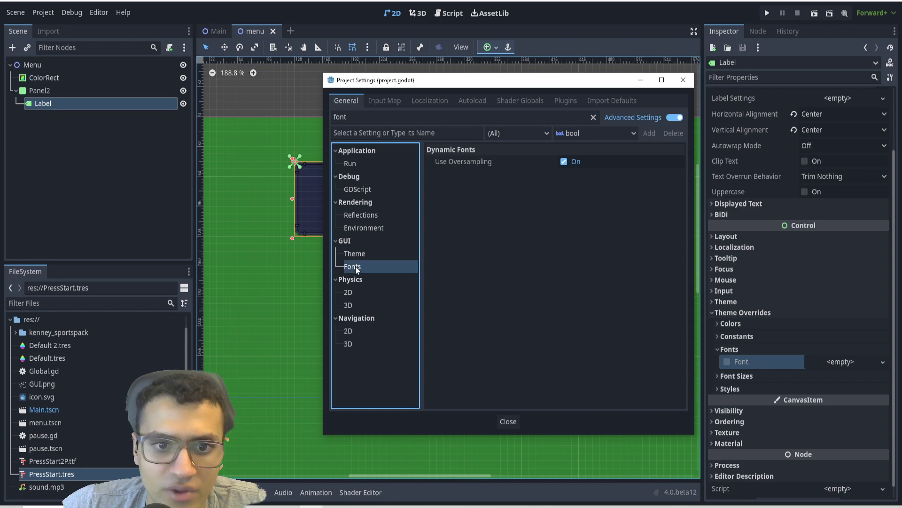
pyautogui.click(359, 254)
pyautogui.click(359, 266)
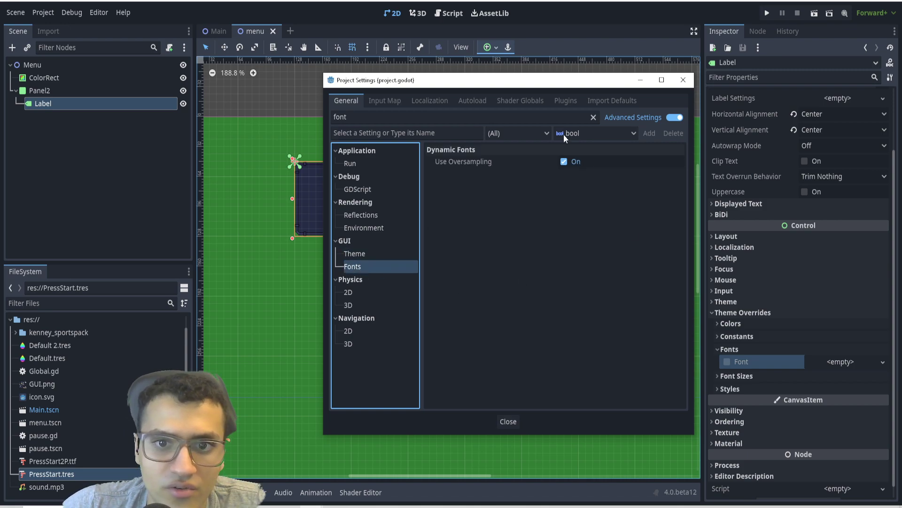
pyautogui.click(593, 117)
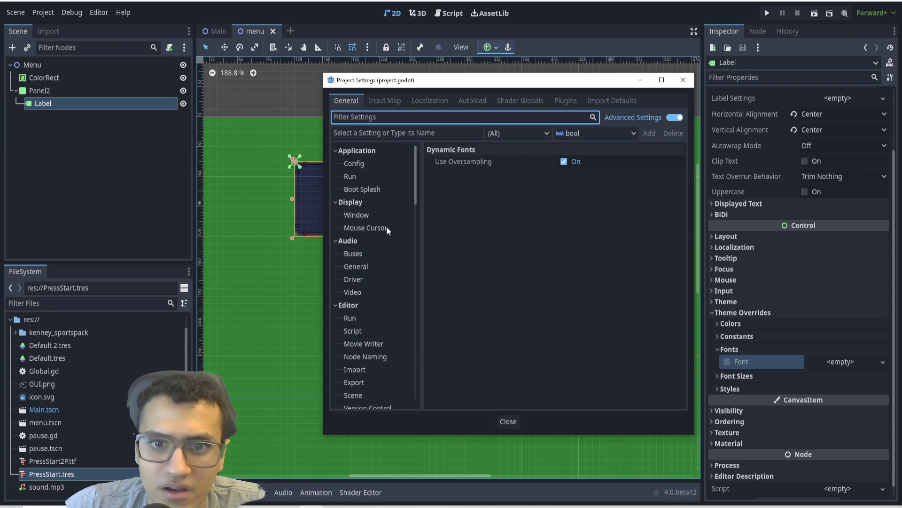
pyautogui.scroll(-5, 376, 235)
pyautogui.scroll(5, 364, 253)
pyautogui.scroll(-10, 365, 217)
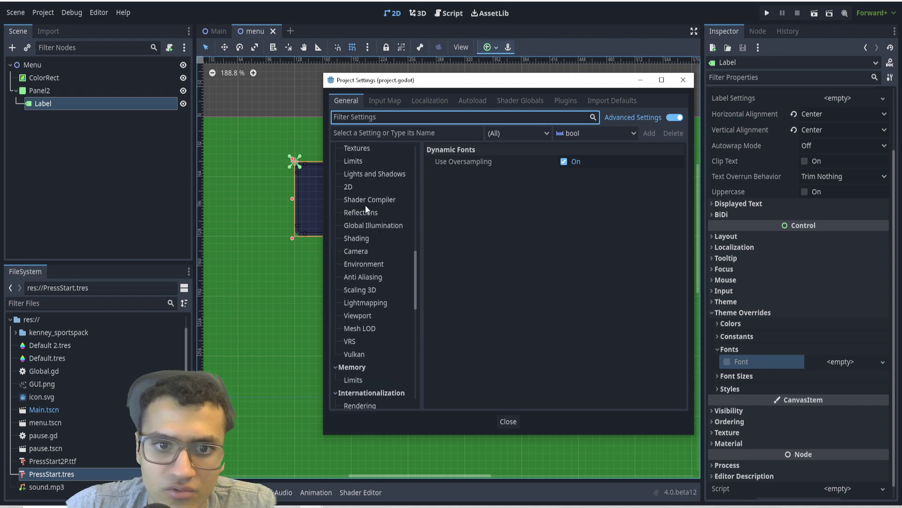
pyautogui.scroll(-5, 365, 208)
pyautogui.click(358, 219)
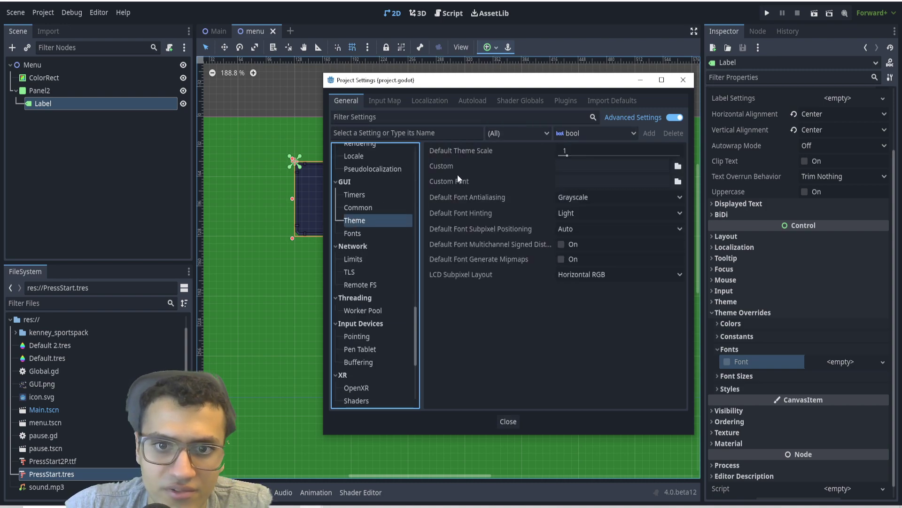
pyautogui.click(356, 231)
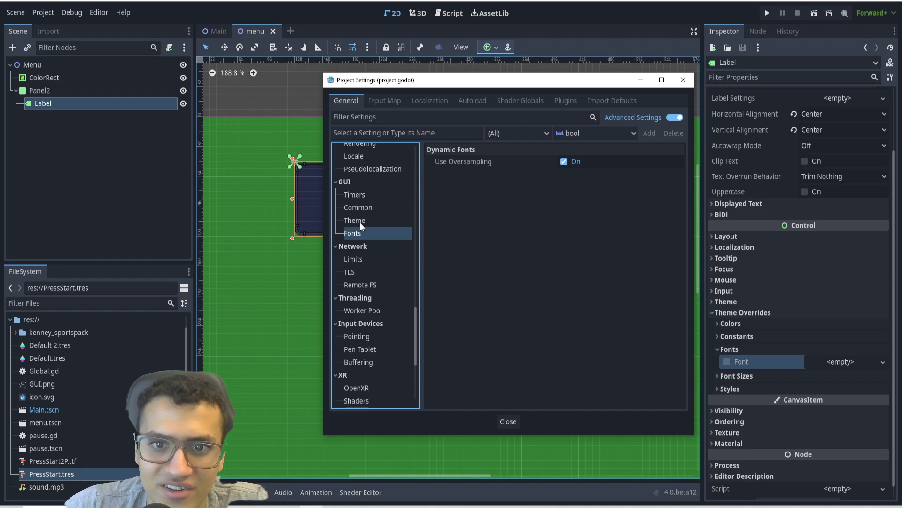
pyautogui.click(360, 221)
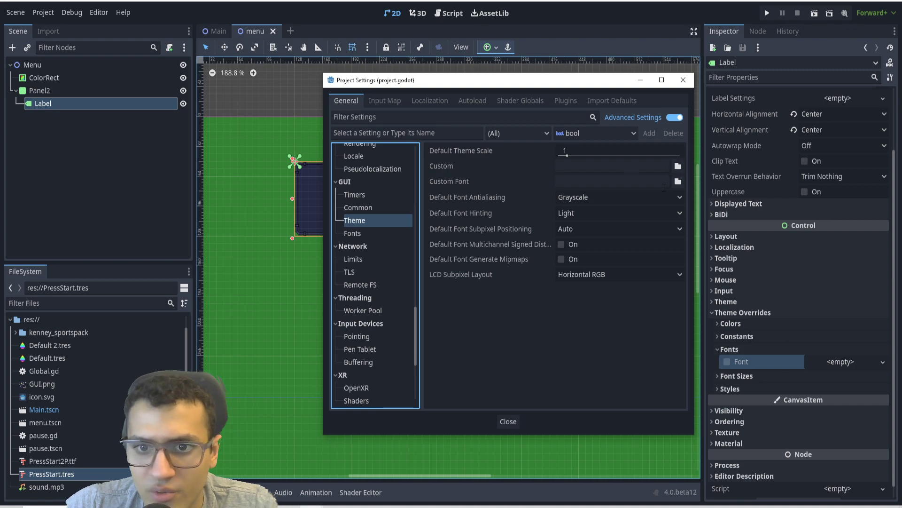
# Set the project Custom Font to res://PressStart.tres and Save & Restart the editor.
pyautogui.moveTo(467, 186); pyautogui.dragTo(446, 183)
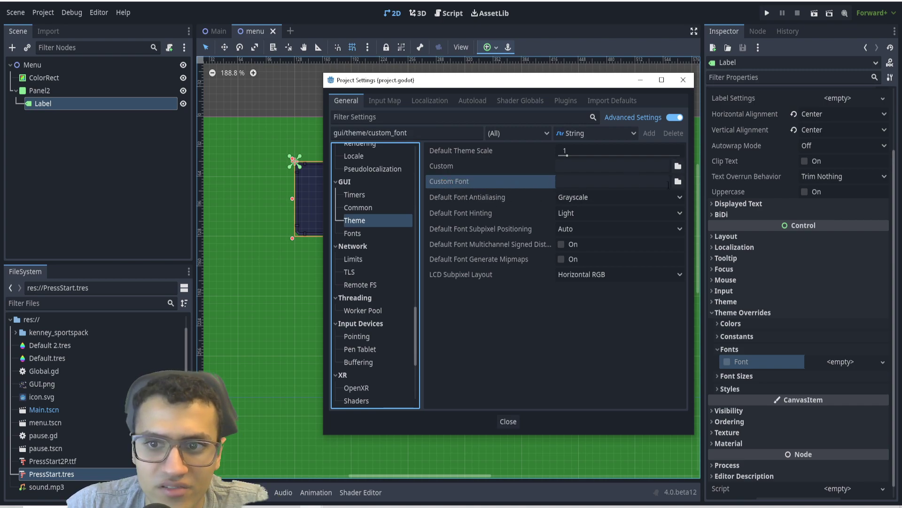
pyautogui.click(678, 181)
pyautogui.click(506, 145)
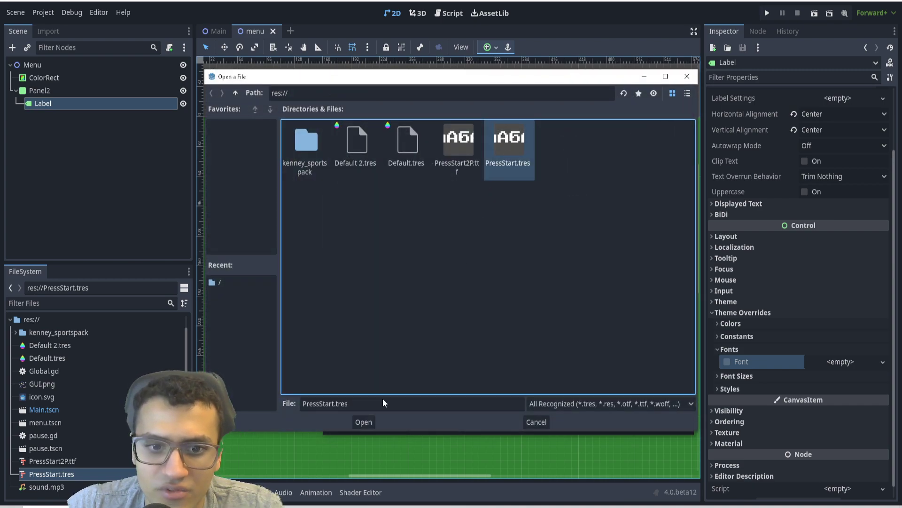
pyautogui.click(362, 422)
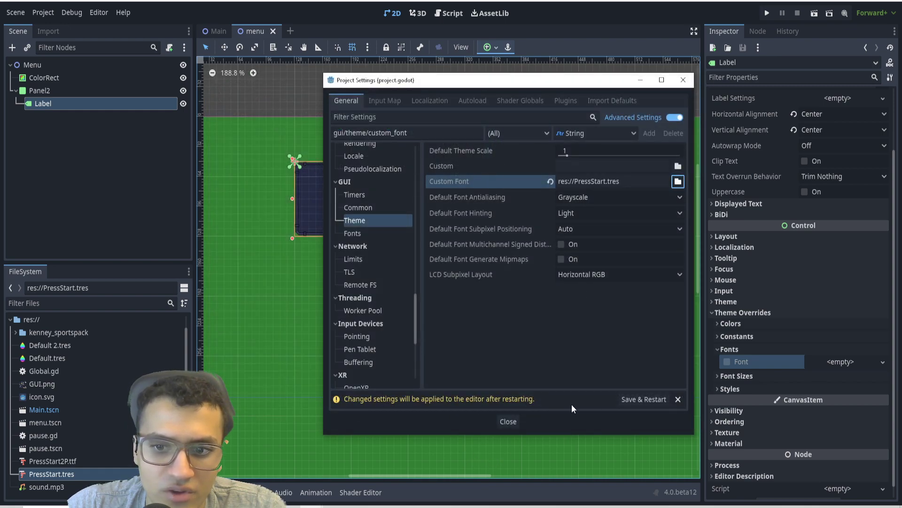
pyautogui.click(628, 401)
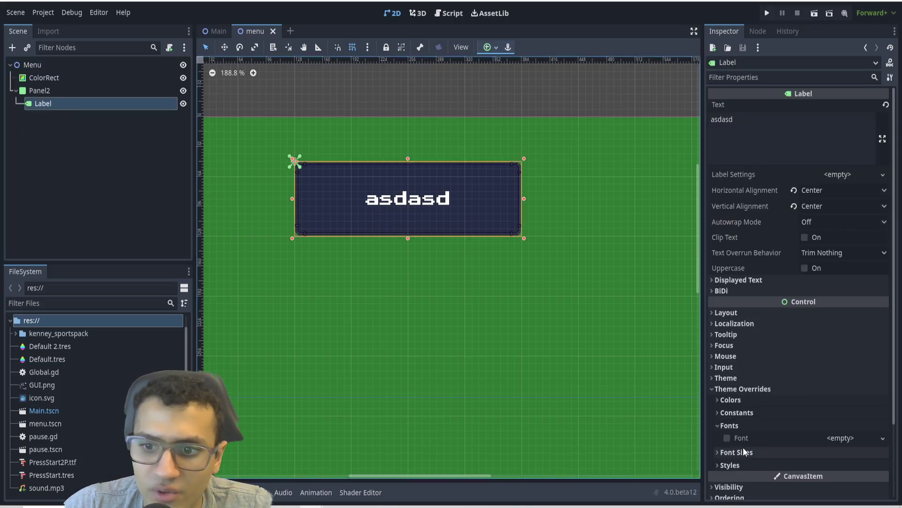
pyautogui.click(746, 425)
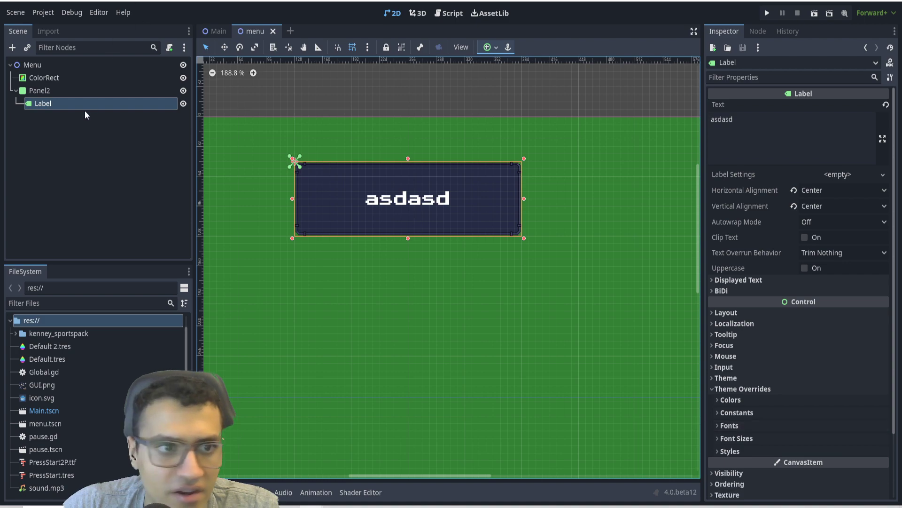
pyautogui.click(53, 90)
pyautogui.click(12, 48)
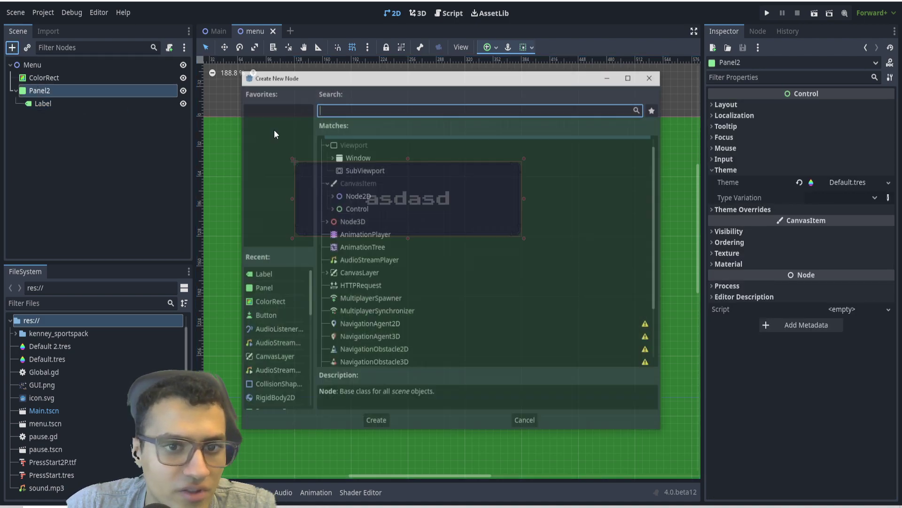
pyautogui.write('Label')
pyautogui.click(405, 422)
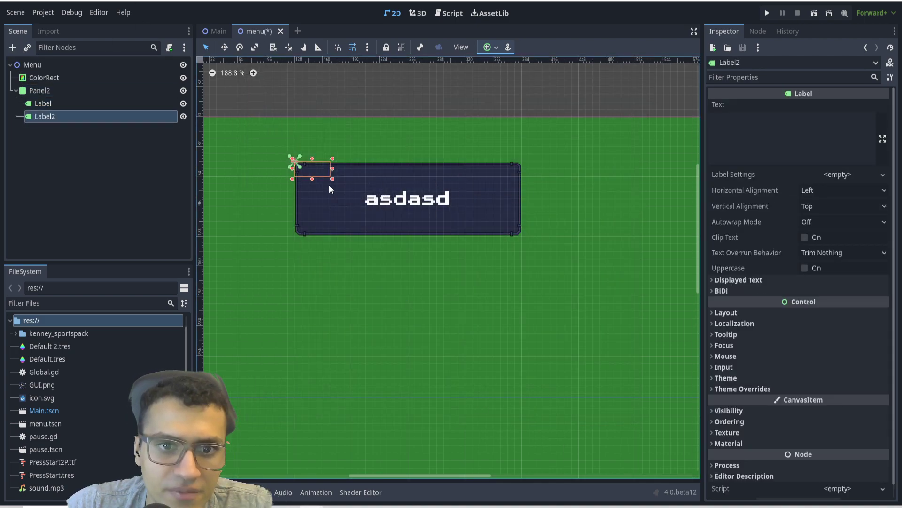
pyautogui.moveTo(332, 179); pyautogui.dragTo(616, 358)
pyautogui.click(797, 155)
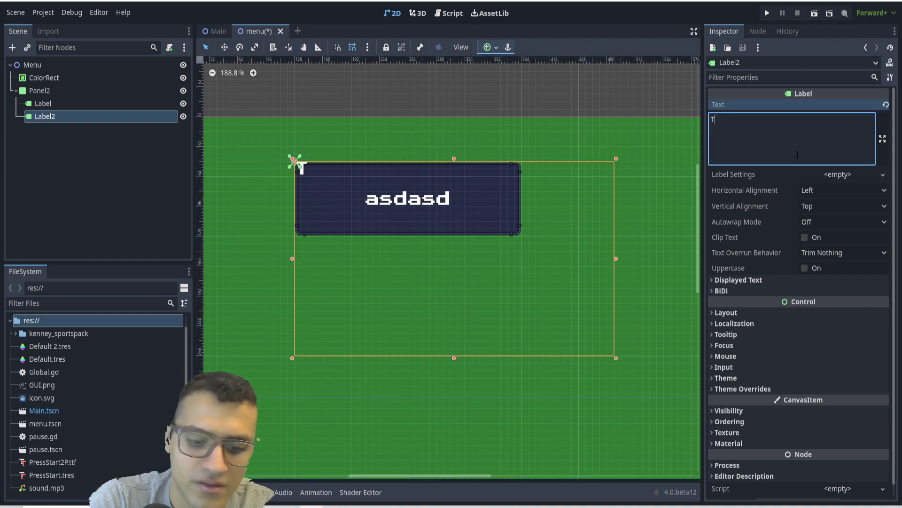
pyautogui.write('This is a deufalt dfont')
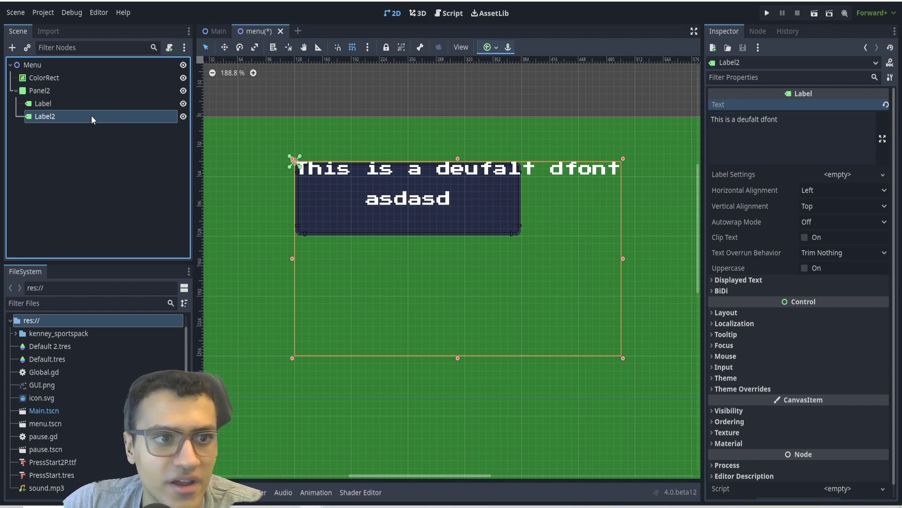
pyautogui.press('Delete')
pyautogui.press('Return')
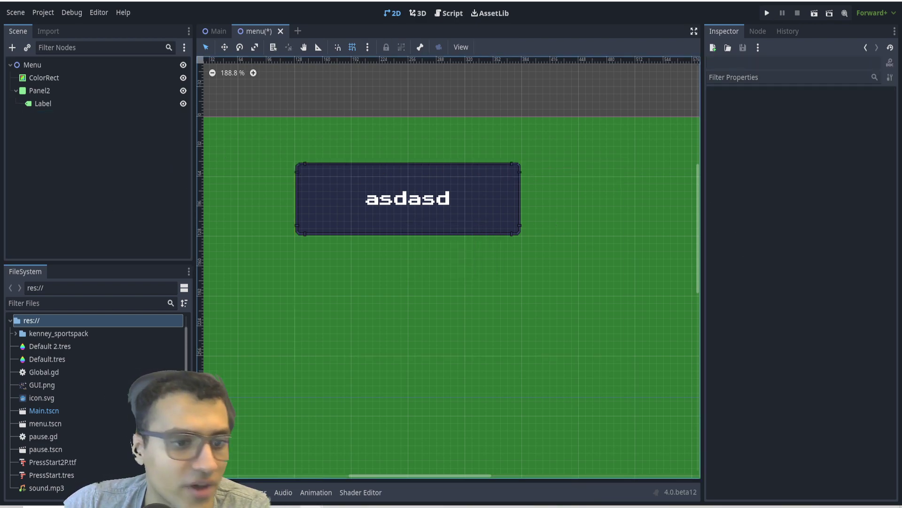
pyautogui.click(55, 462)
# Save the menu scene and select the Label on the canvas.
pyautogui.hotkey('ctrl', 's')
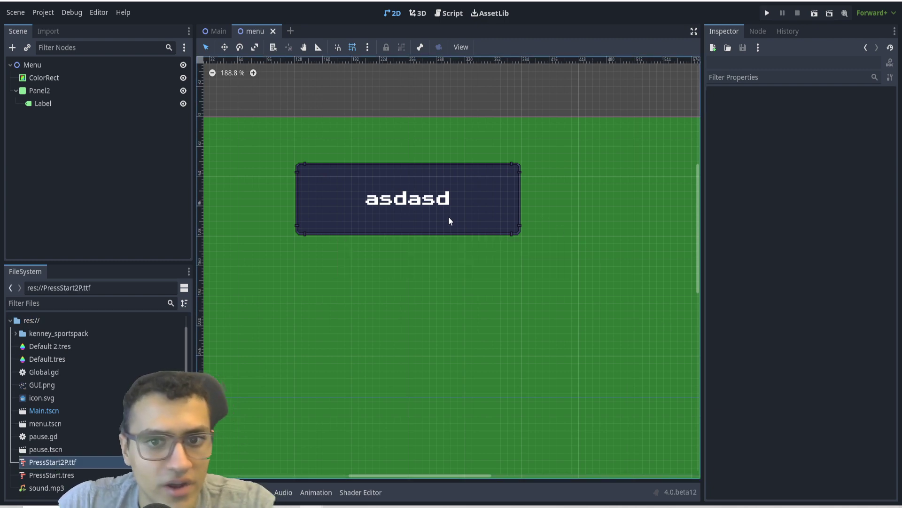
pyautogui.click(449, 218)
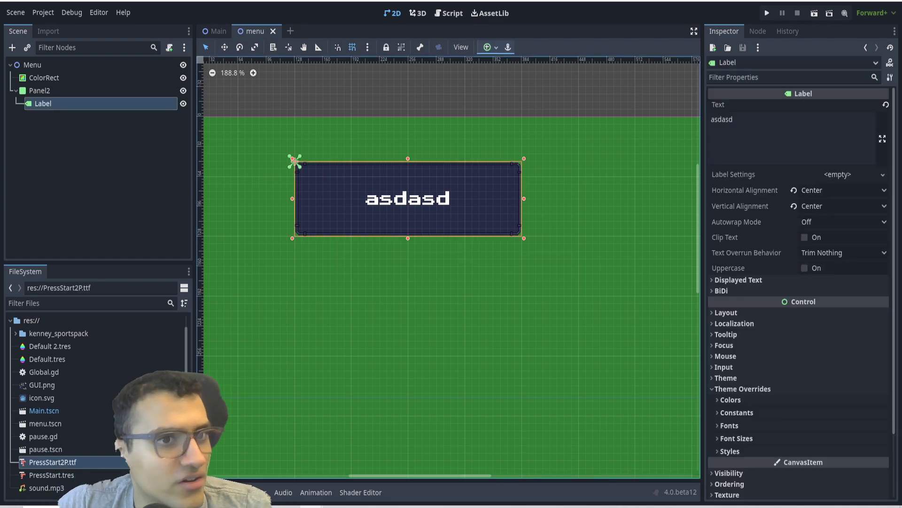